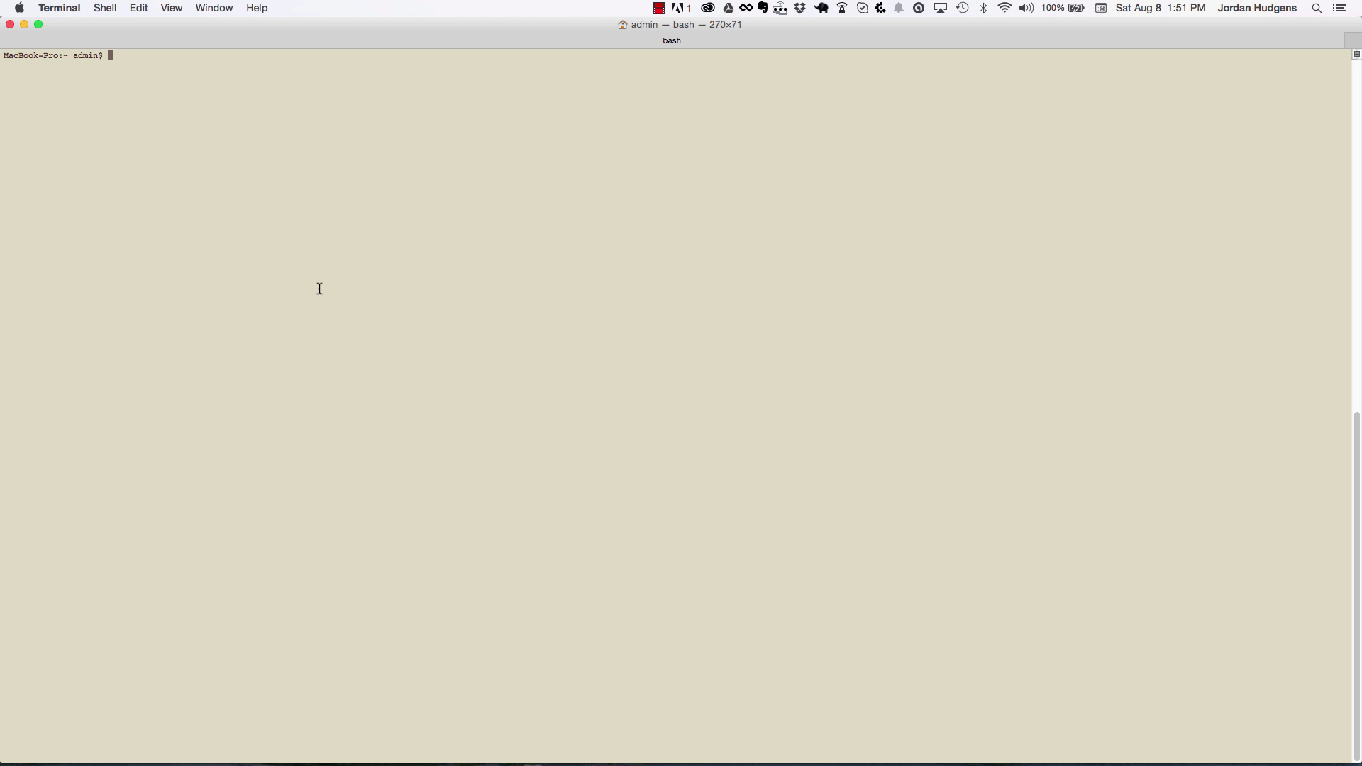
text(rails)
text( new )
text(t)
text(aski)
Run 'rails new taski' in the home directory to generate the app and bundle its gems.
key(Return)
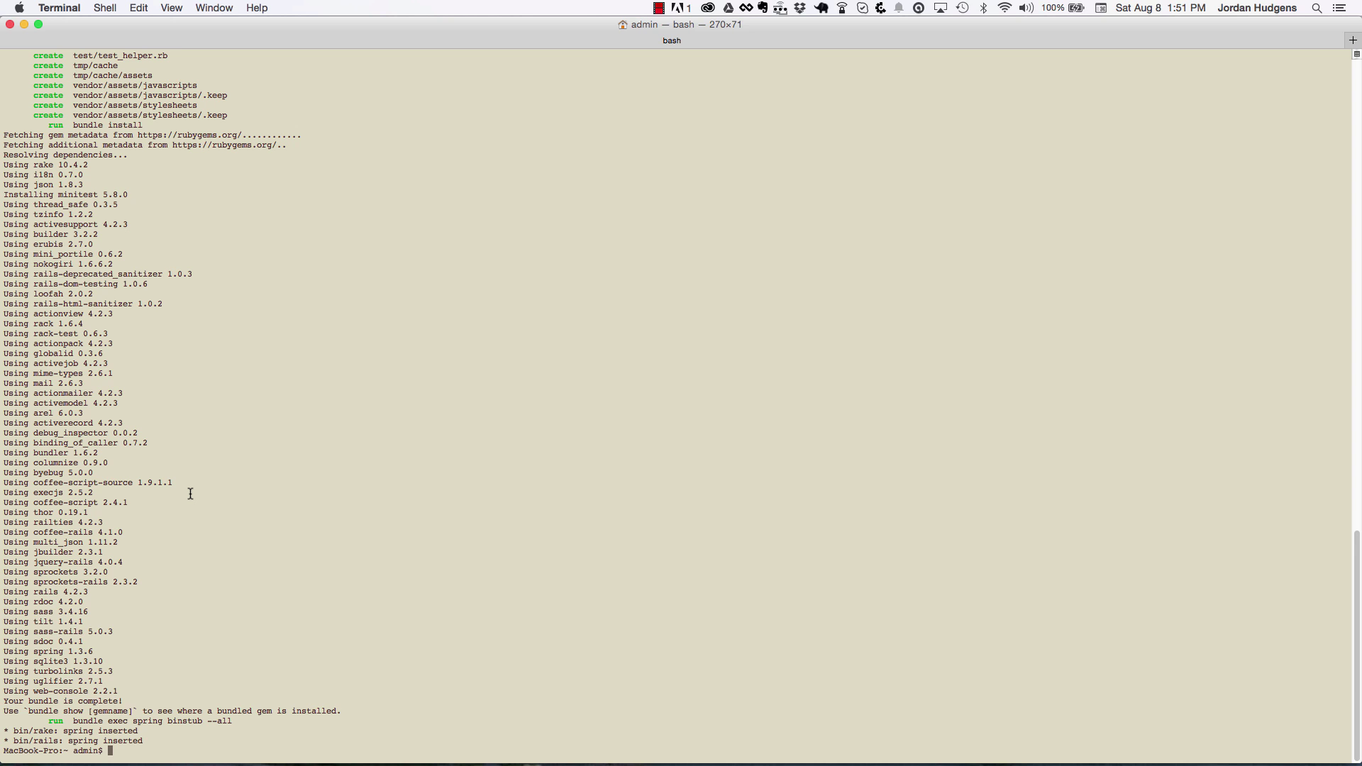
scroll(191, 493, up, 2)
scroll(190, 492, up, 2)
scroll(190, 493, up, 2)
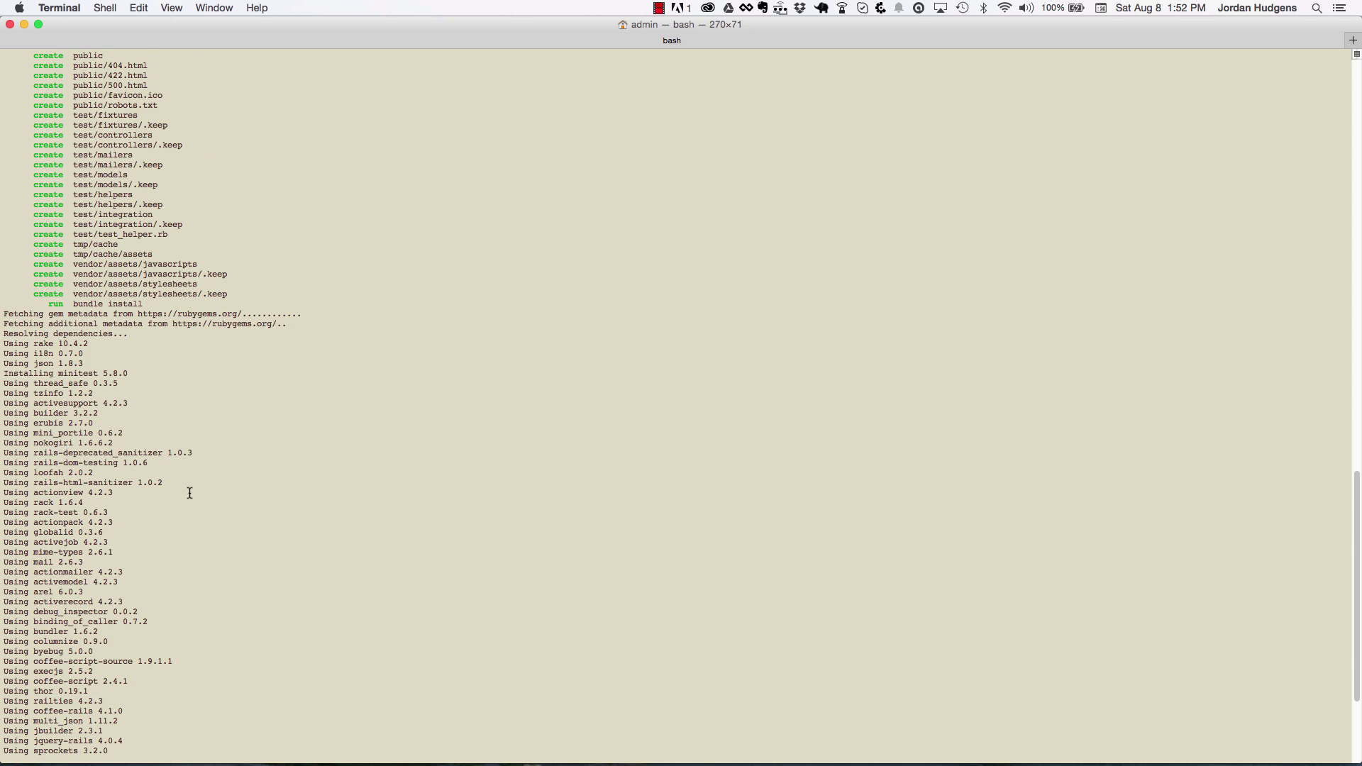
scroll(191, 493, up, 2)
scroll(190, 493, up, 1)
scroll(190, 493, up, 5)
scroll(190, 493, up, 3)
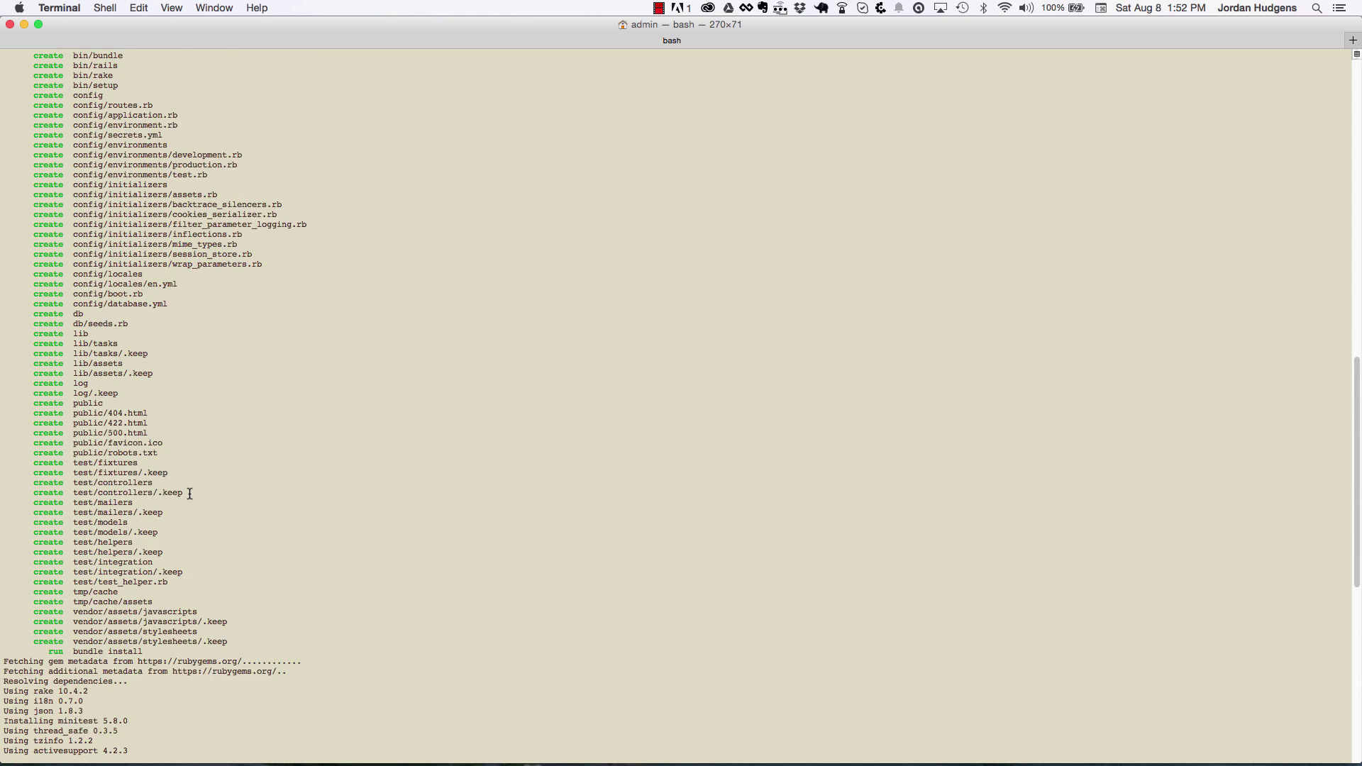
scroll(191, 493, up, 3)
scroll(191, 493, up, 5)
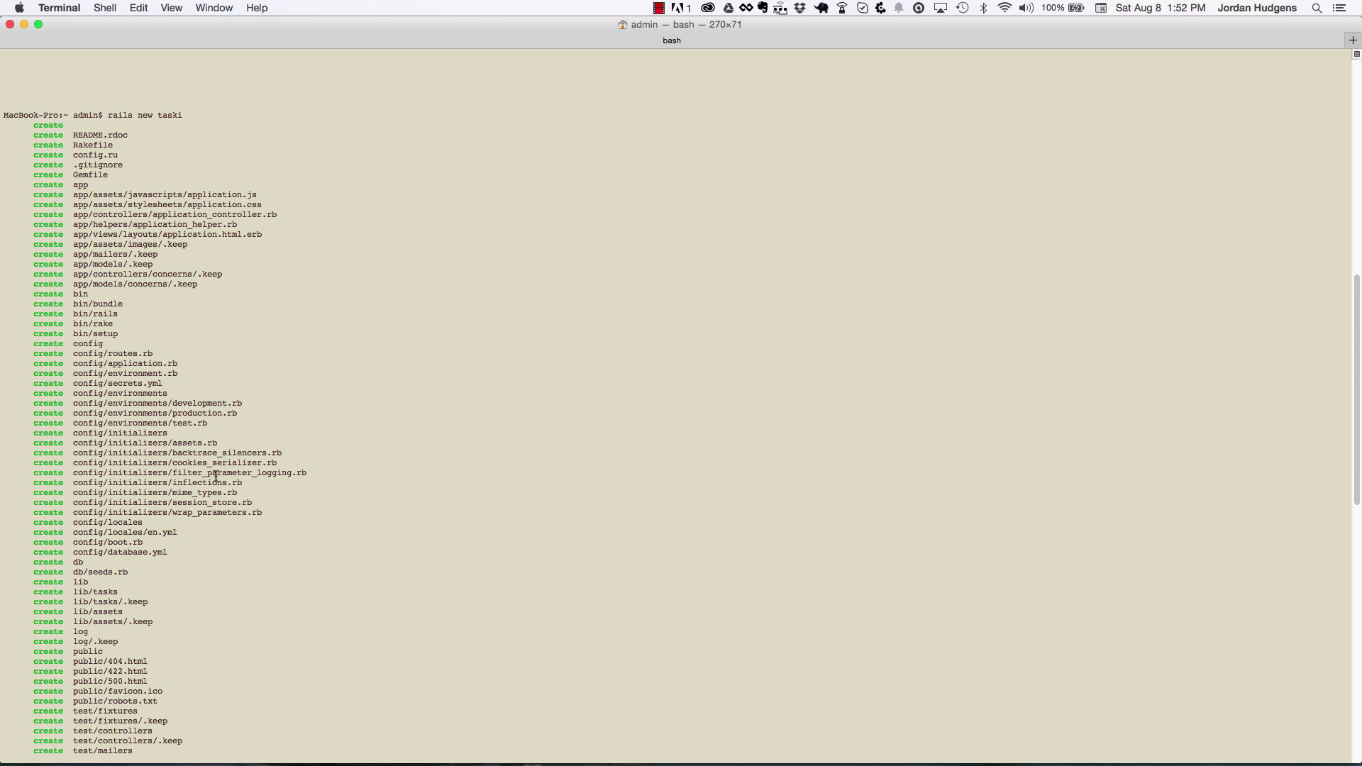
scroll(244, 443, down, 1)
scroll(247, 389, down, 5)
scroll(243, 374, down, 5)
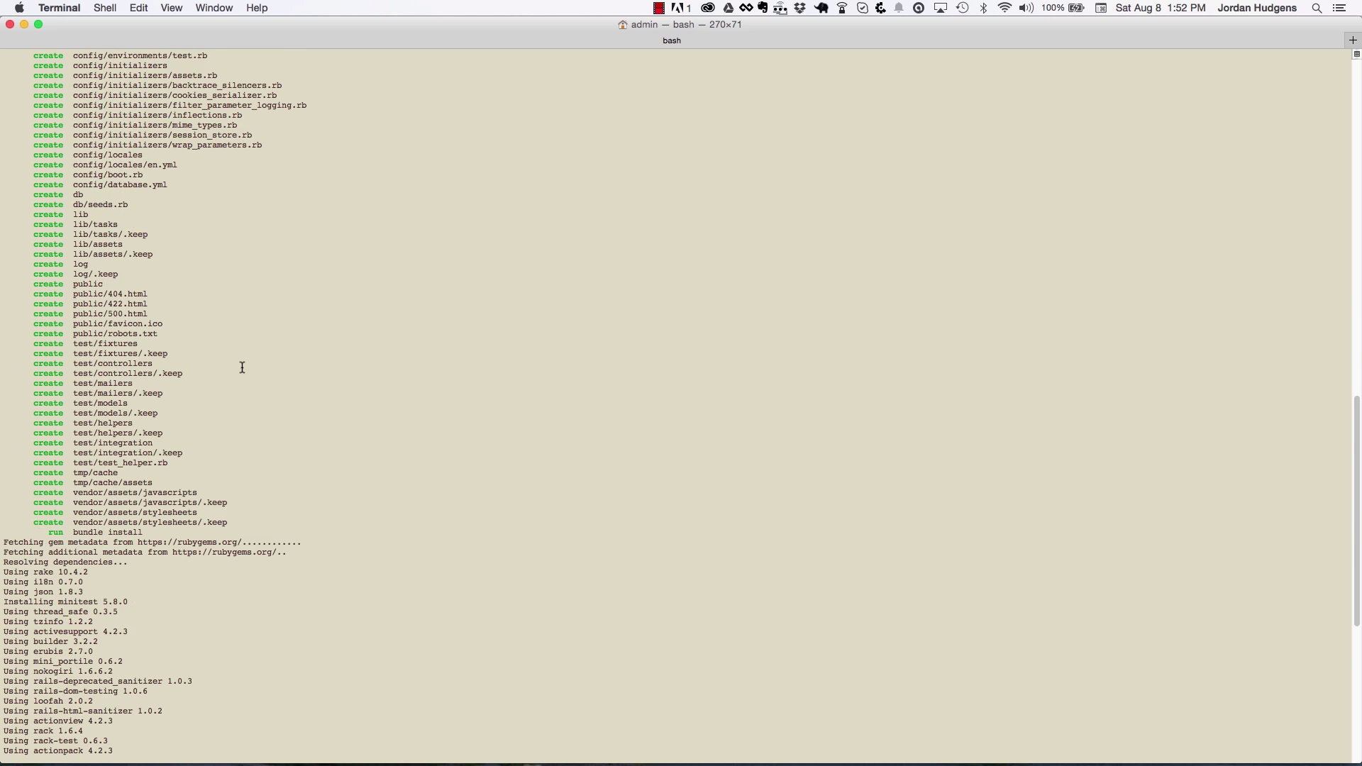
scroll(240, 368, down, 3)
scroll(242, 367, down, 1)
scroll(241, 368, down, 5)
scroll(239, 368, down, 2)
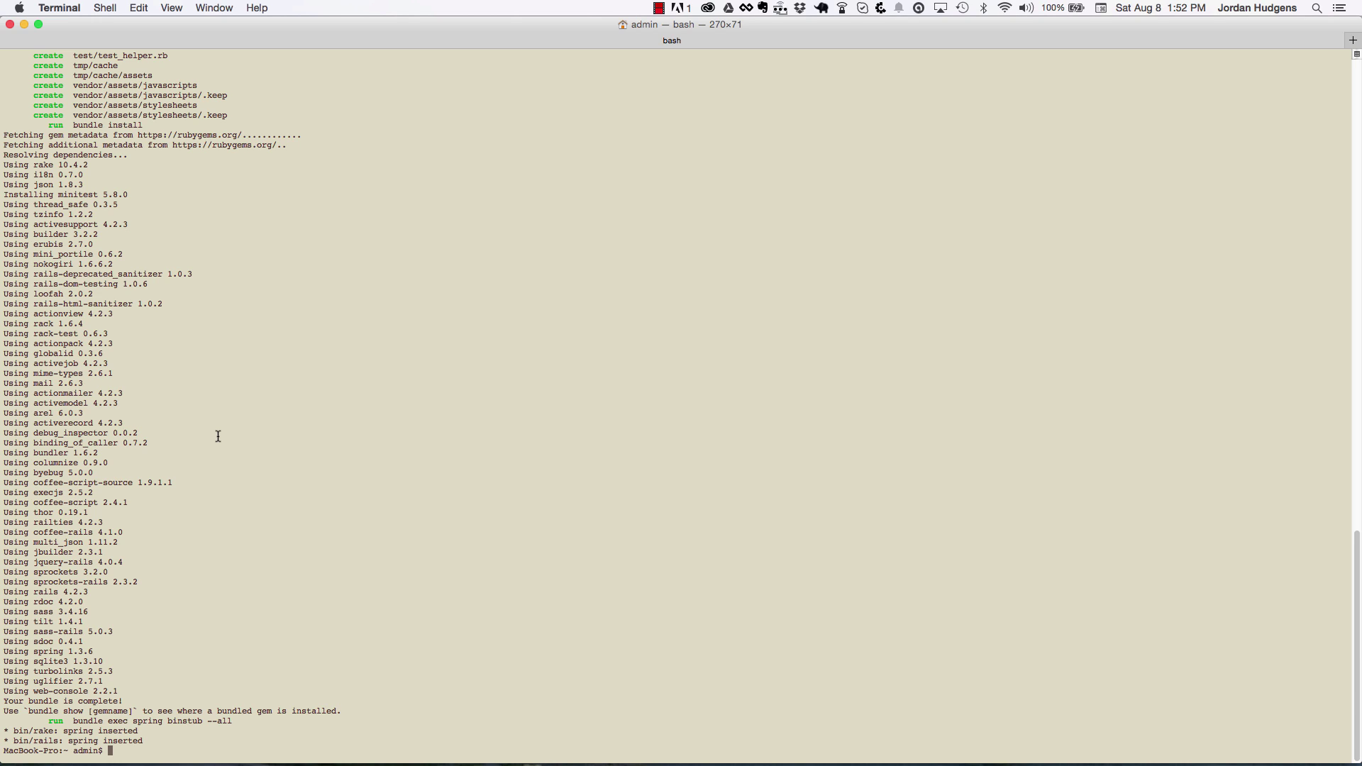
text(cd)
Clear the screen and change into the taski/ project directory.
key(BackSpace)
key(BackSpace)
key(BackSpace)
text(cle)
text(ar)
key(Return)
text(cd )
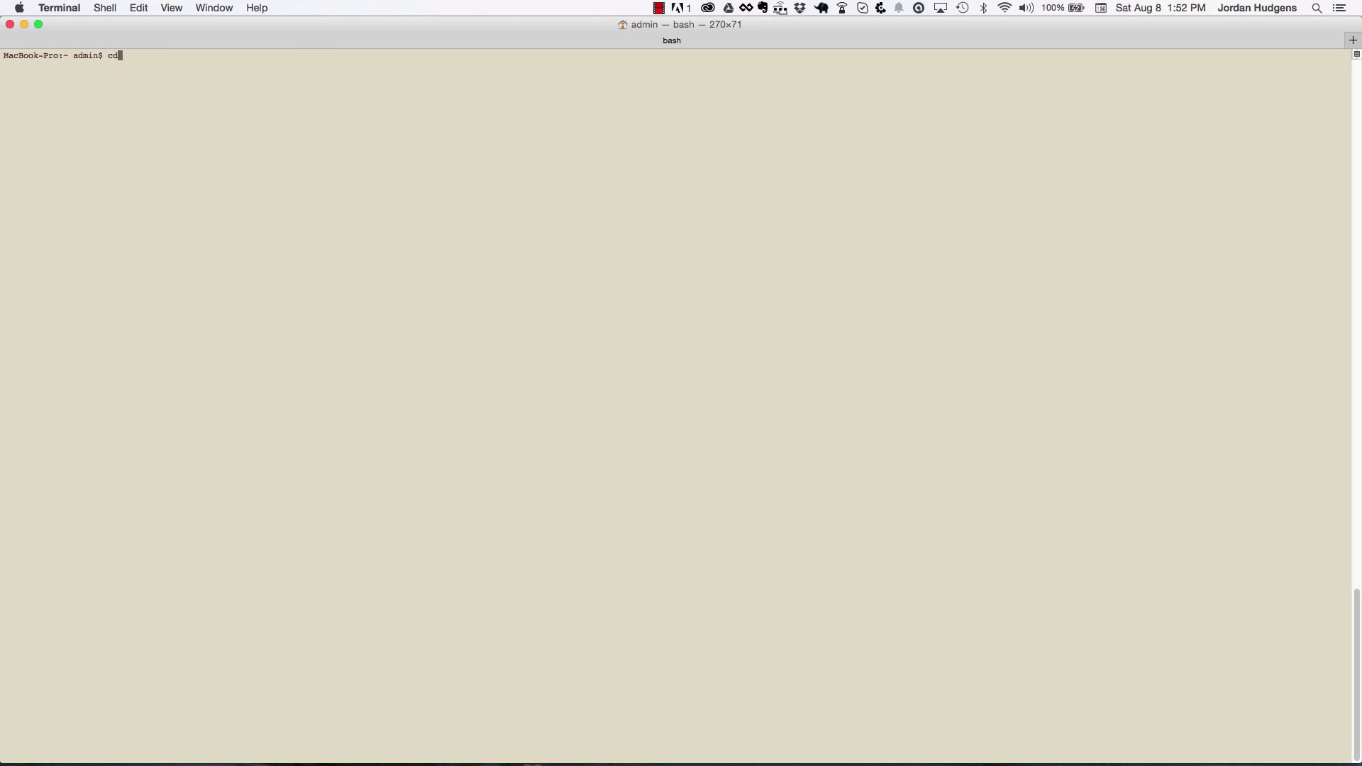
text(tsk)
key(BackSpace)
key(BackSpace)
text(as)
text(ki)
key(Tab)
key(Return)
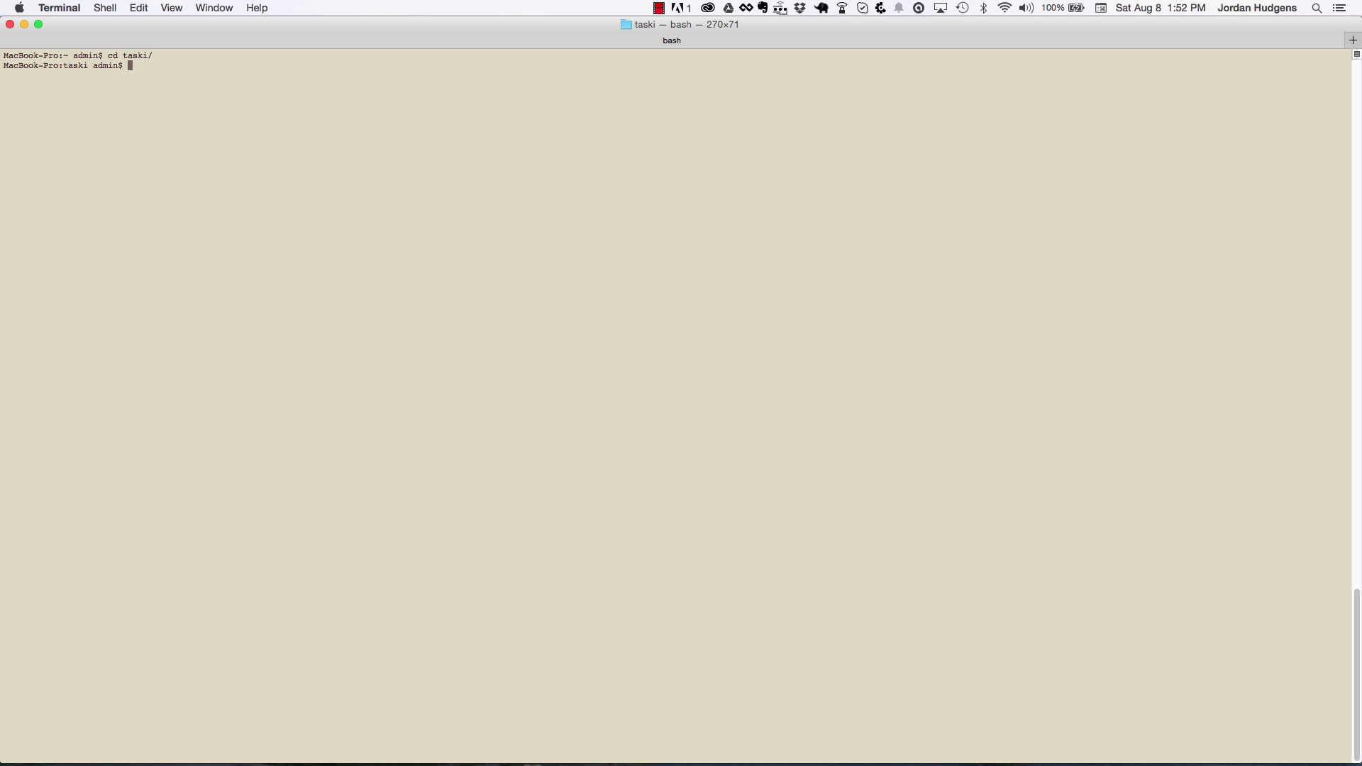
text(ls)
List the taski directory with ls, showing Gemfile, app, config, db and vendor.
key(Return)
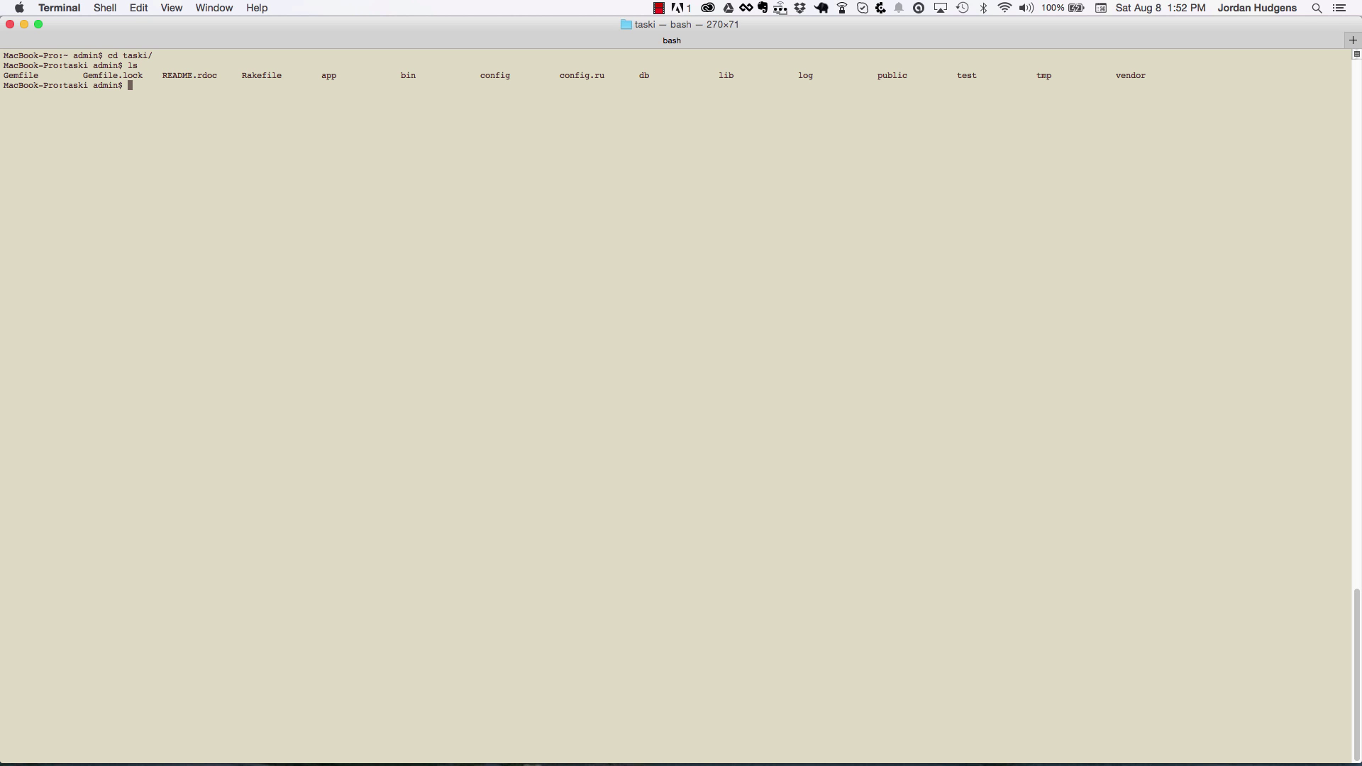